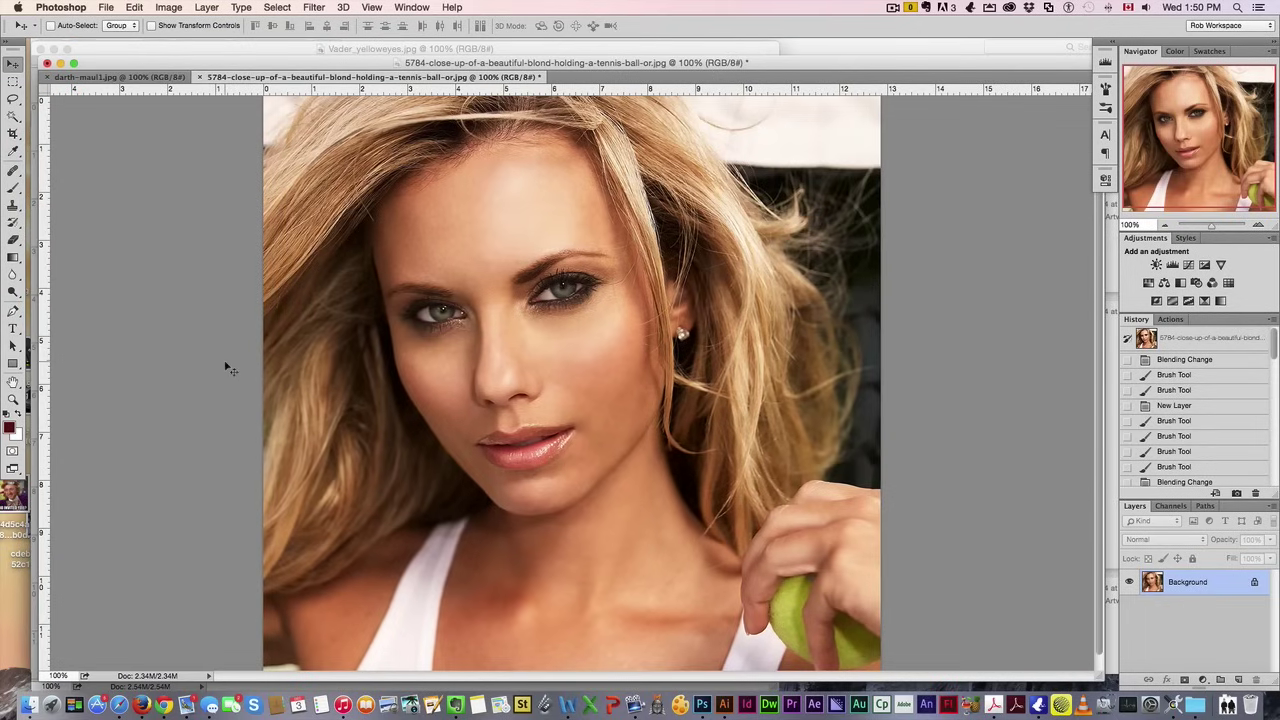
Select the irises of both eyes together with the Lasso tool.
{"action": "key", "text": "super+plus"}
{"action": "key", "text": "super+plus"}
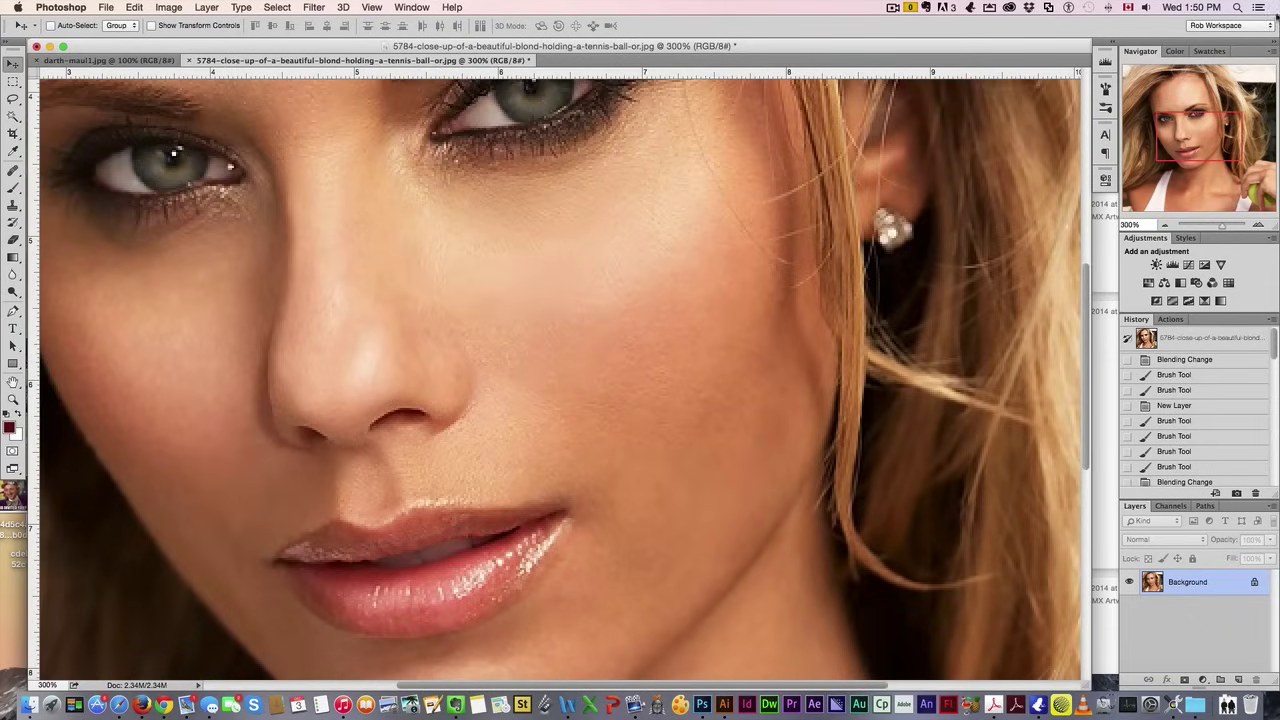
{"action": "left_click_drag", "start_coordinate": [1213, 129], "coordinate": [1198, 118]}
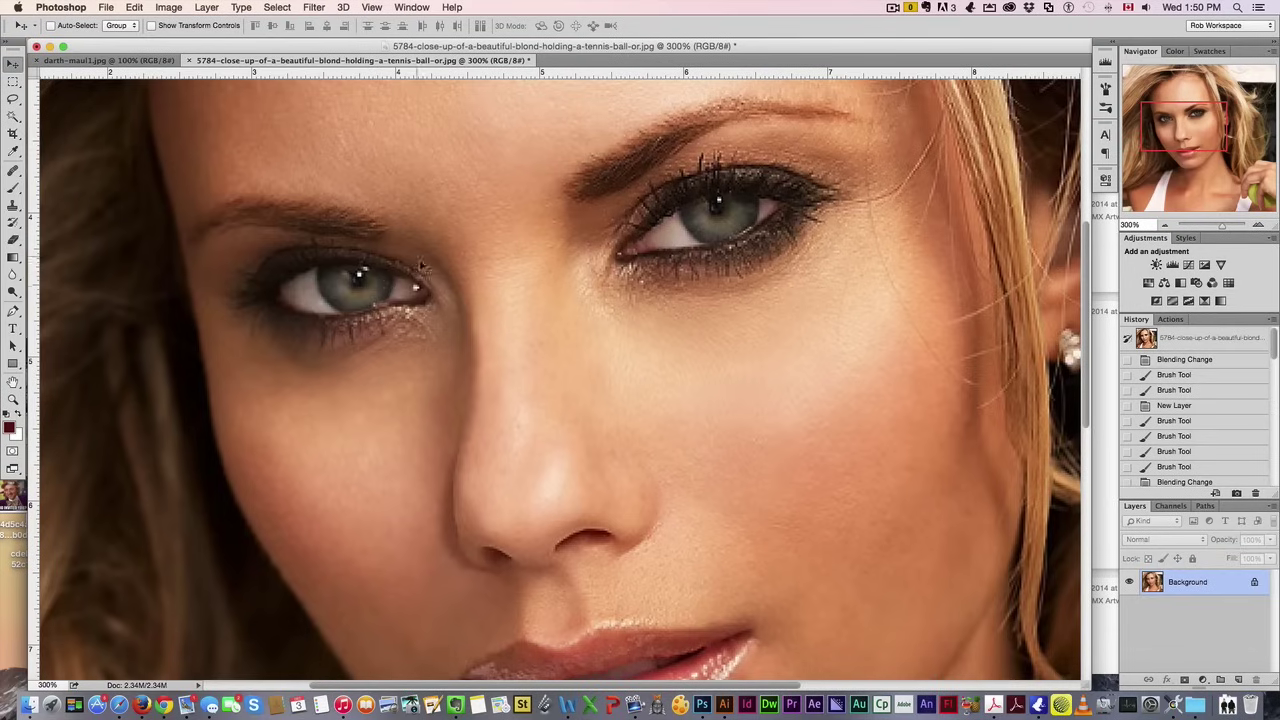
{"action": "scroll", "coordinate": [421, 325], "scroll_direction": "up", "scroll_amount": 2}
{"action": "scroll", "coordinate": [421, 325], "scroll_direction": "right", "scroll_amount": 3}
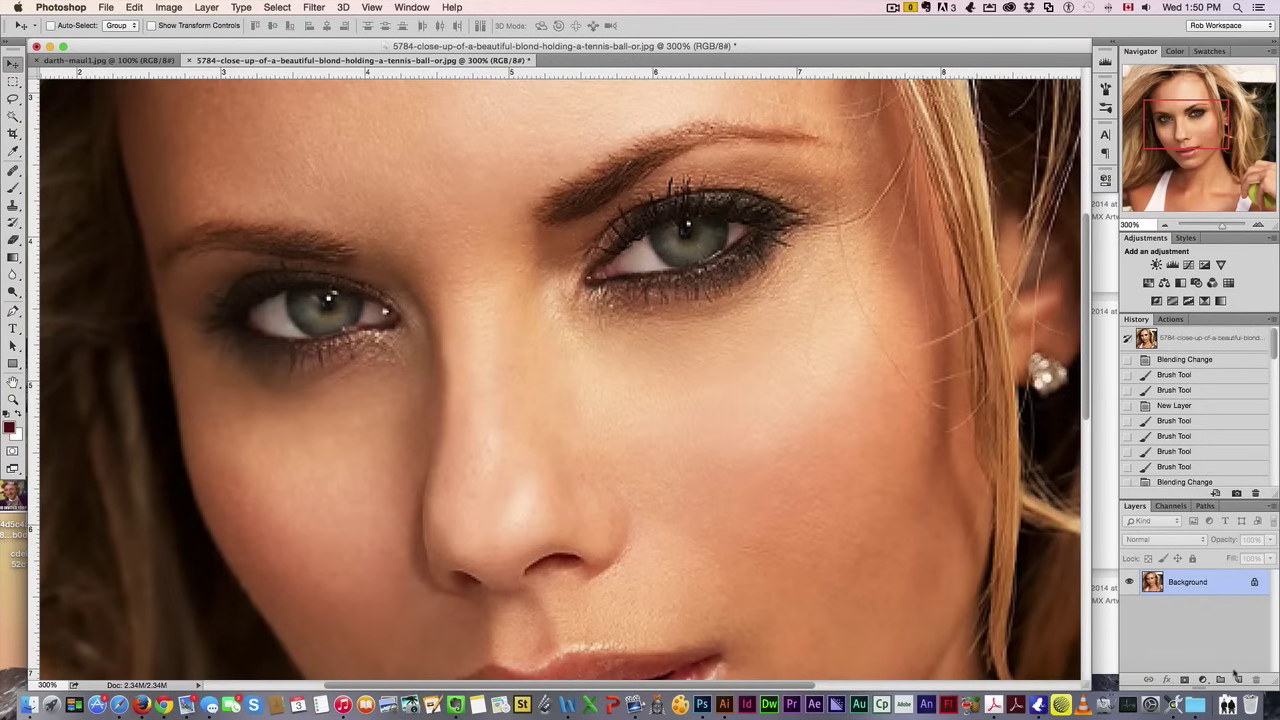
{"action": "left_click", "coordinate": [15, 99]}
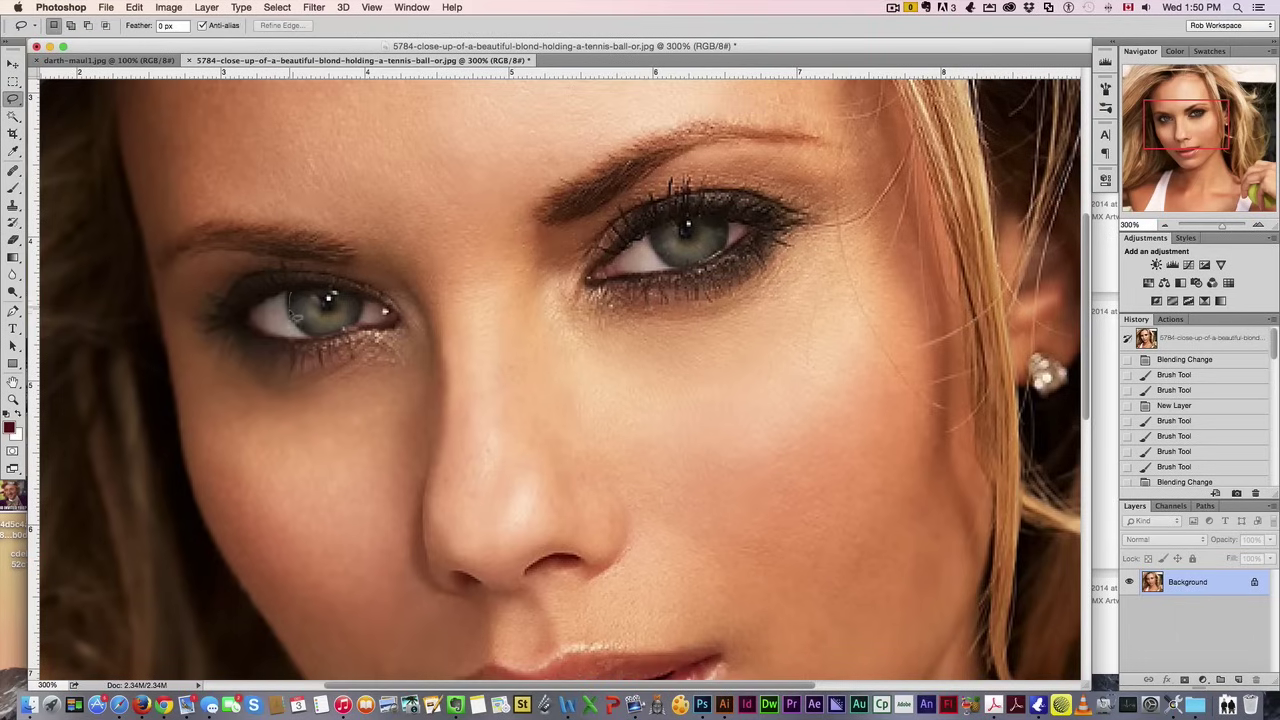
{"action": "mouse_move", "coordinate": [303, 327]}
{"action": "left_mouse_down"}
{"action": "mouse_move", "coordinate": [352, 326]}
{"action": "mouse_move", "coordinate": [358, 304]}
{"action": "mouse_move", "coordinate": [292, 297]}
{"action": "left_mouse_up"}
{"action": "key", "text": "shift"}
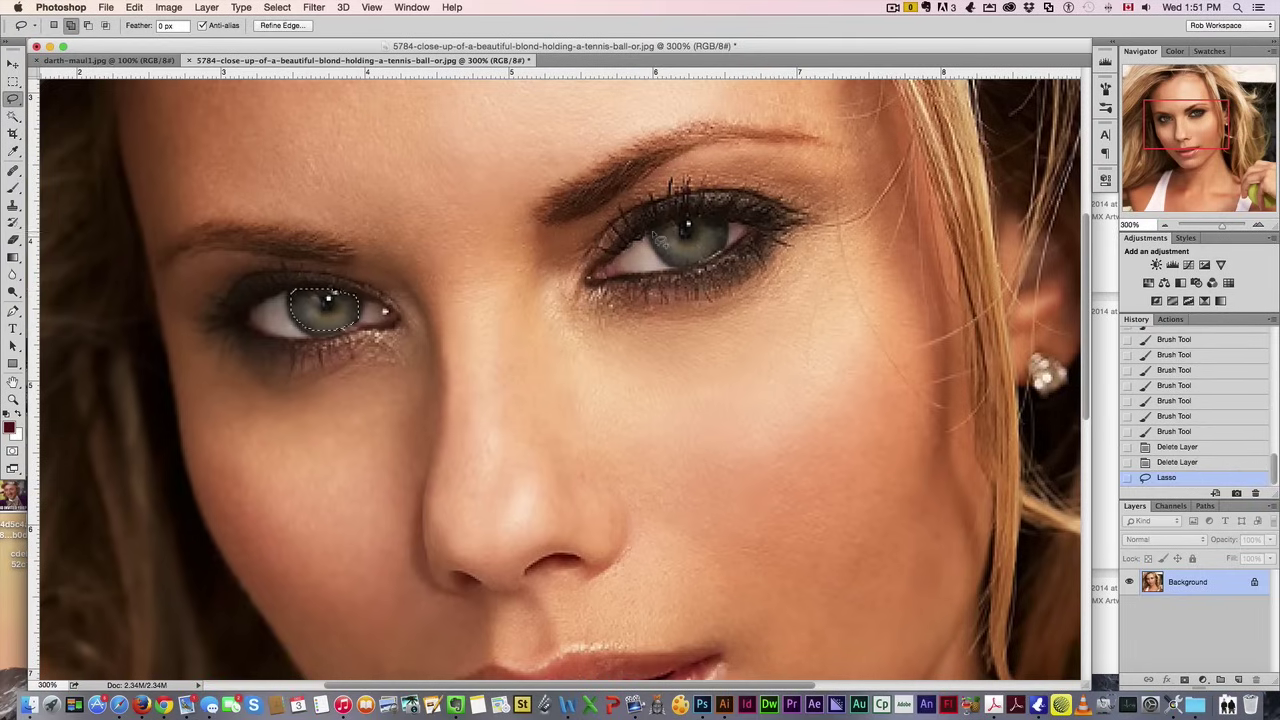
{"action": "mouse_move", "coordinate": [665, 262]}
{"action": "left_mouse_down"}
{"action": "mouse_move", "coordinate": [662, 216]}
{"action": "mouse_move", "coordinate": [699, 213]}
{"action": "mouse_move", "coordinate": [721, 225]}
{"action": "mouse_move", "coordinate": [723, 255]}
{"action": "mouse_move", "coordinate": [713, 230]}
{"action": "mouse_move", "coordinate": [660, 244]}
{"action": "left_mouse_up"}
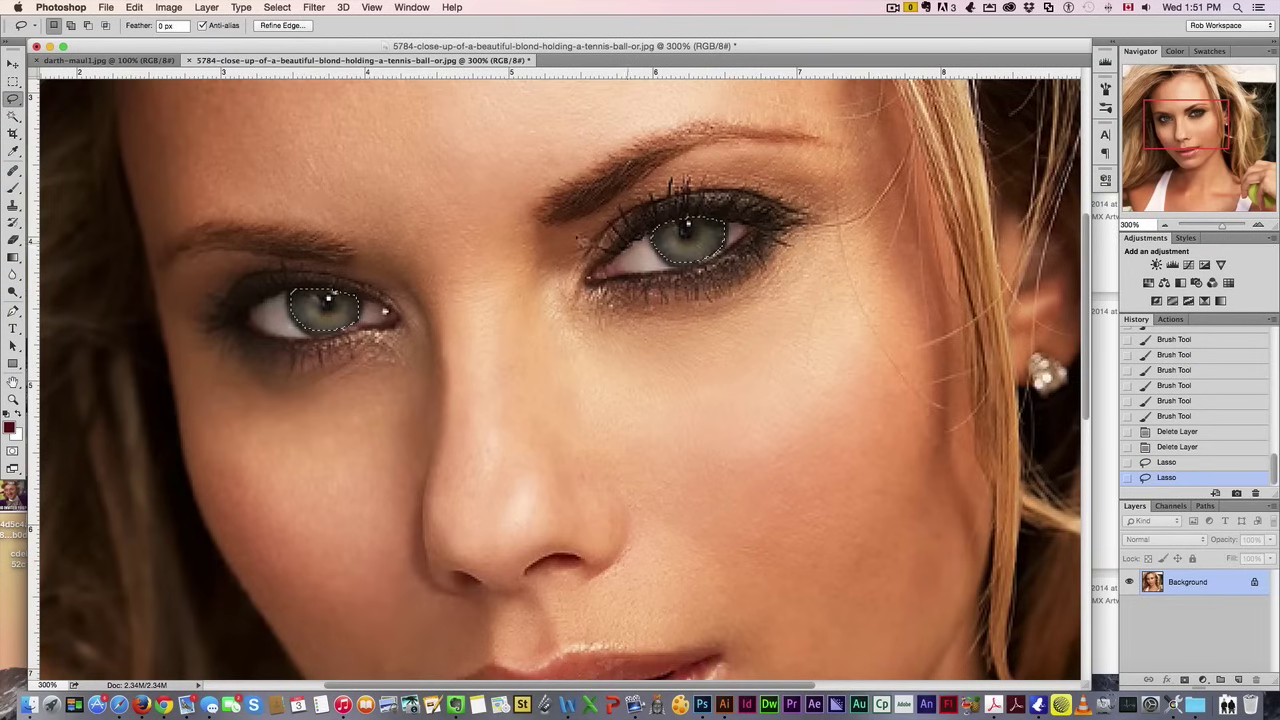
Feather the selection around the two irises.
{"action": "left_click", "coordinate": [277, 7]}
{"action": "mouse_move", "coordinate": [346, 188]}
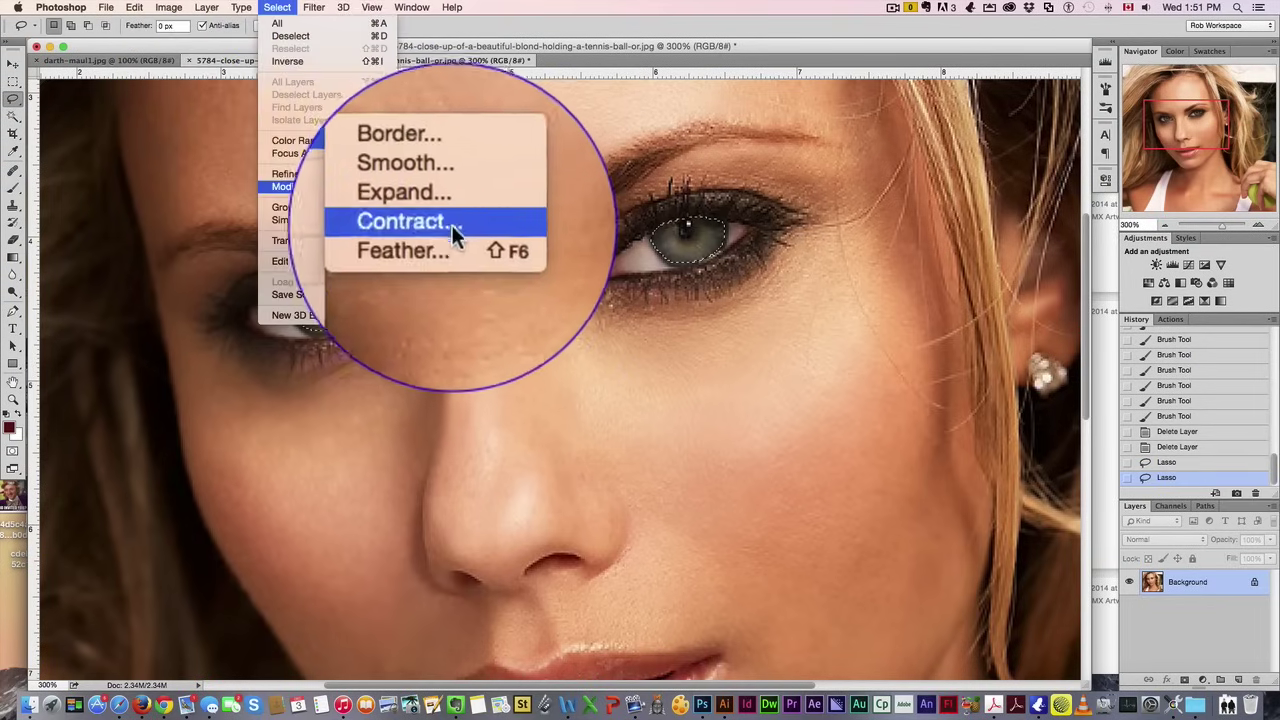
{"action": "left_click", "coordinate": [446, 240]}
{"action": "key", "text": "Return"}
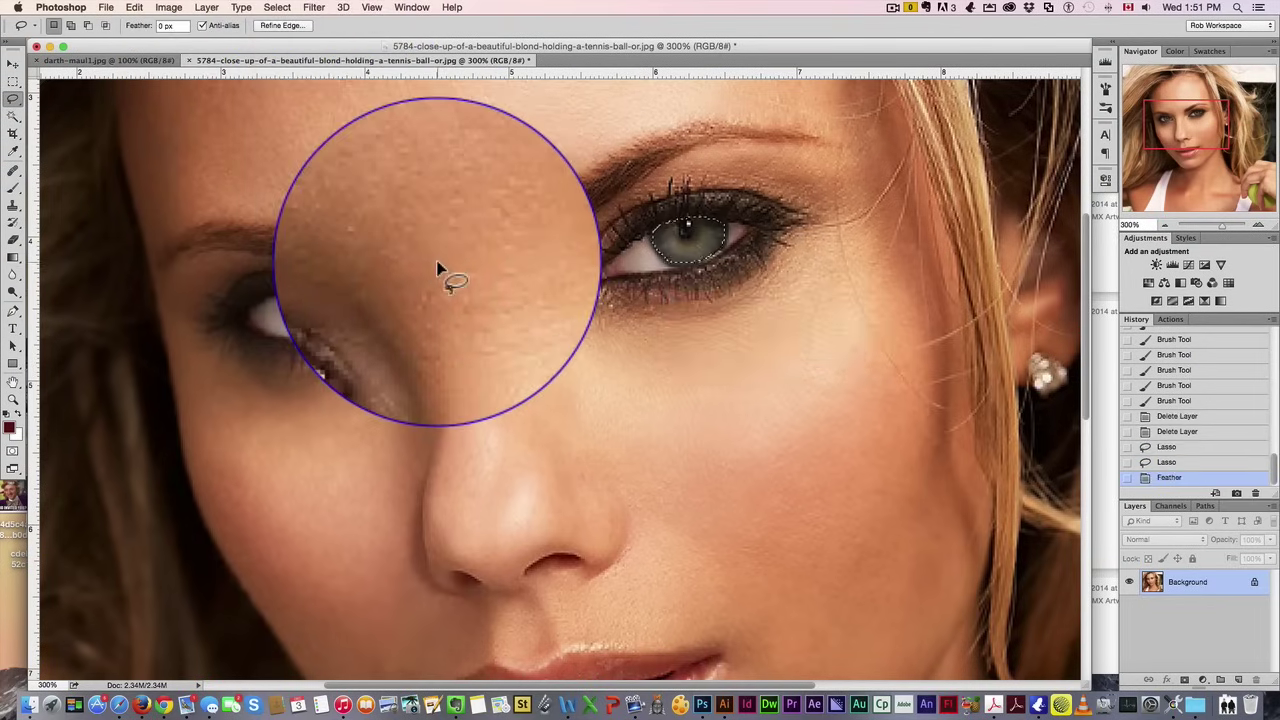
Add a Hue/Saturation adjustment layer limited to the selected irises and lower its saturation.
{"action": "left_click", "coordinate": [1110, 625]}
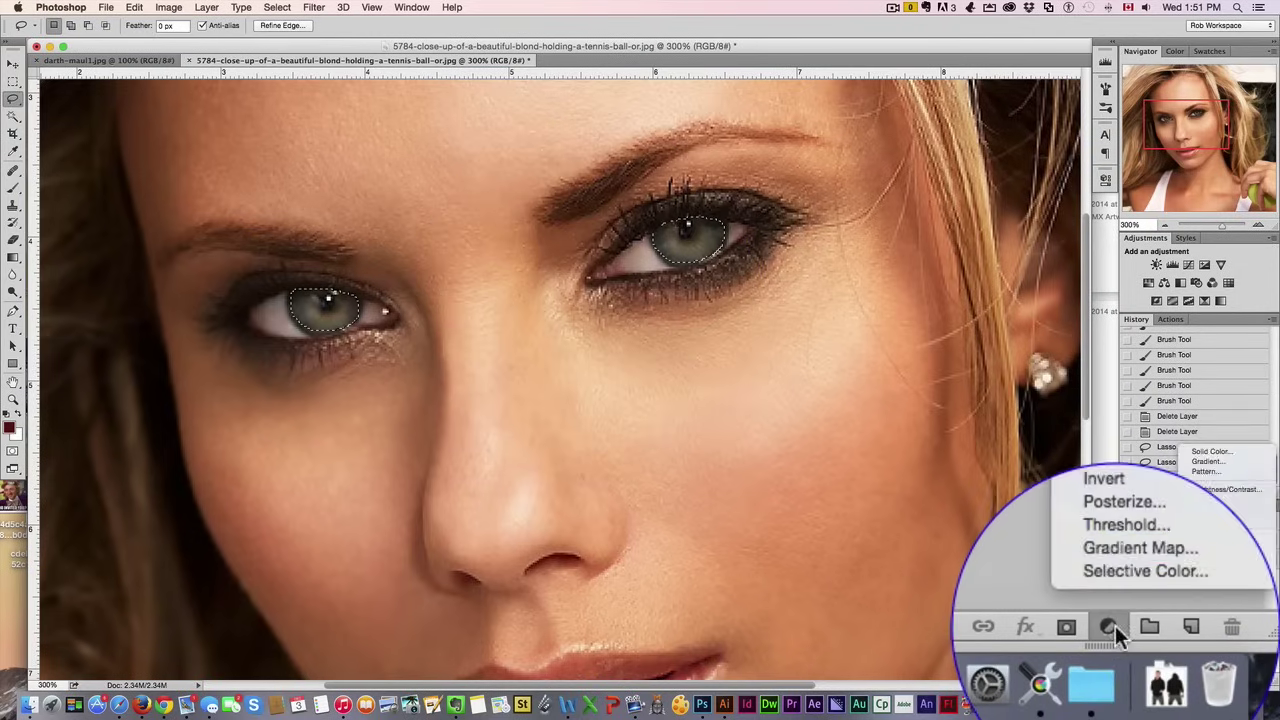
{"action": "left_click", "coordinate": [1180, 546]}
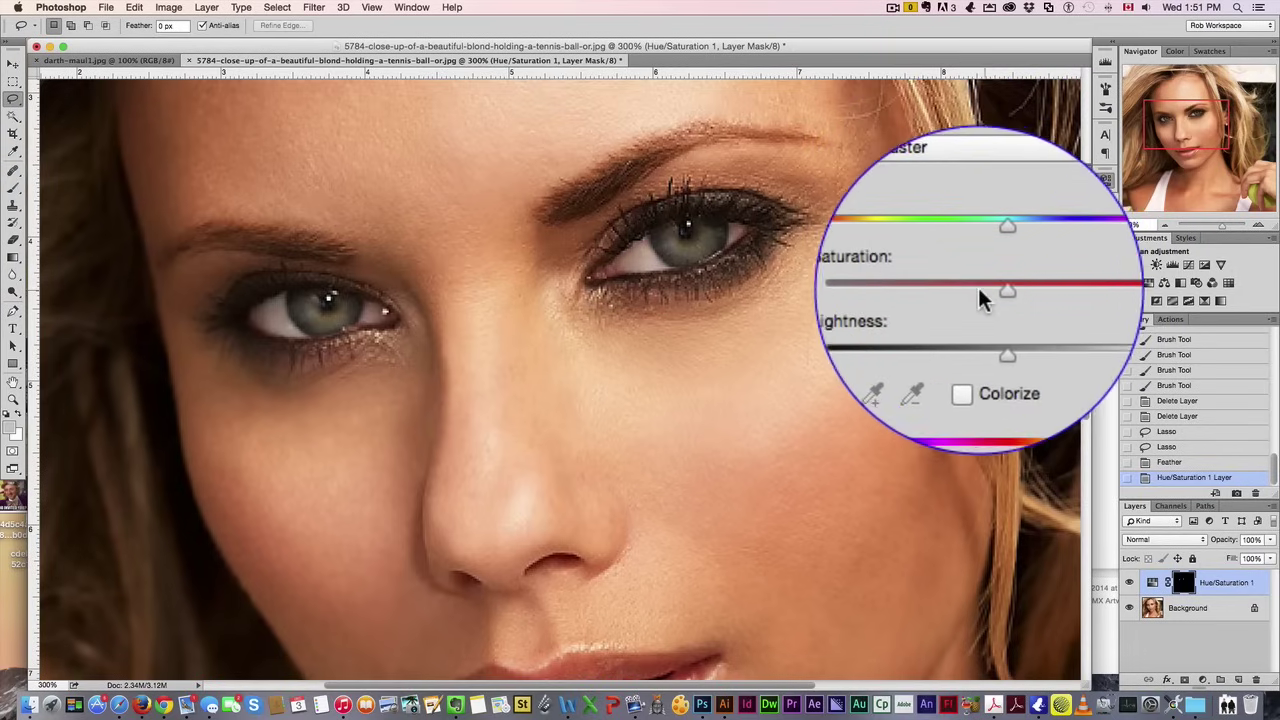
{"action": "mouse_move", "coordinate": [957, 284]}
{"action": "left_mouse_down"}
{"action": "mouse_move", "coordinate": [918, 285]}
{"action": "mouse_move", "coordinate": [929, 298]}
{"action": "mouse_move", "coordinate": [957, 286]}
{"action": "left_mouse_up"}
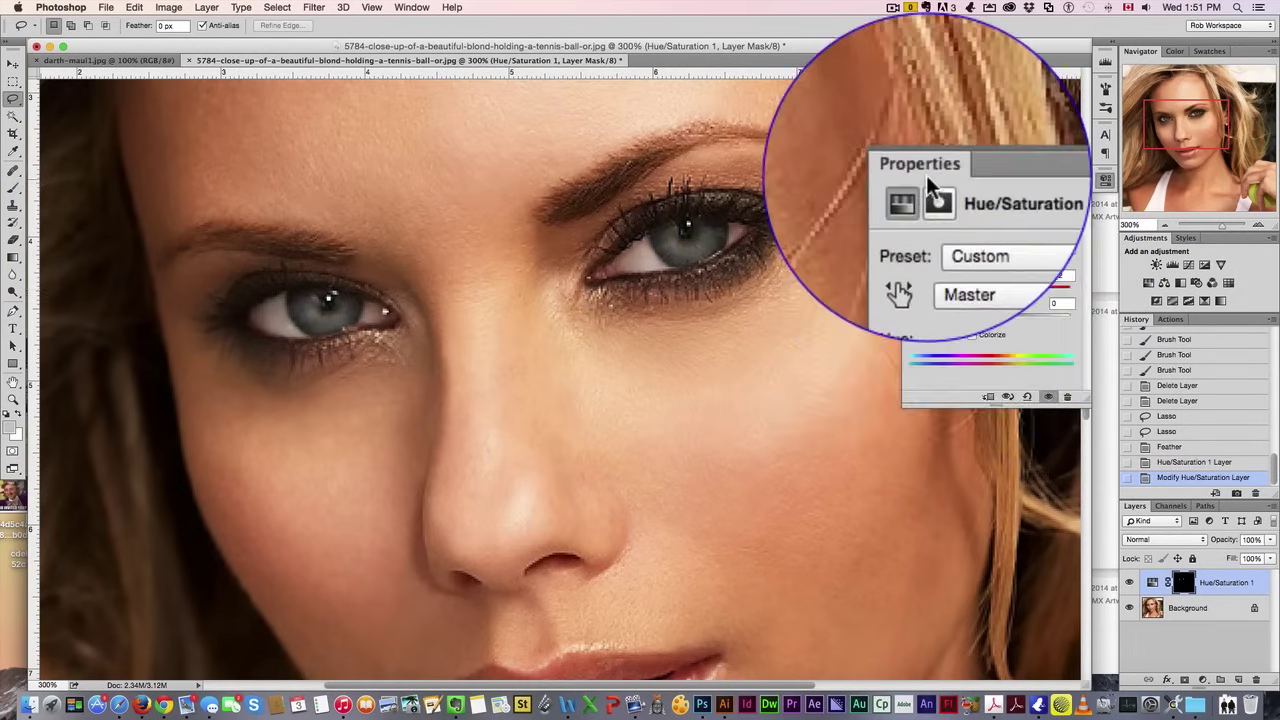
{"action": "left_click", "coordinate": [927, 175]}
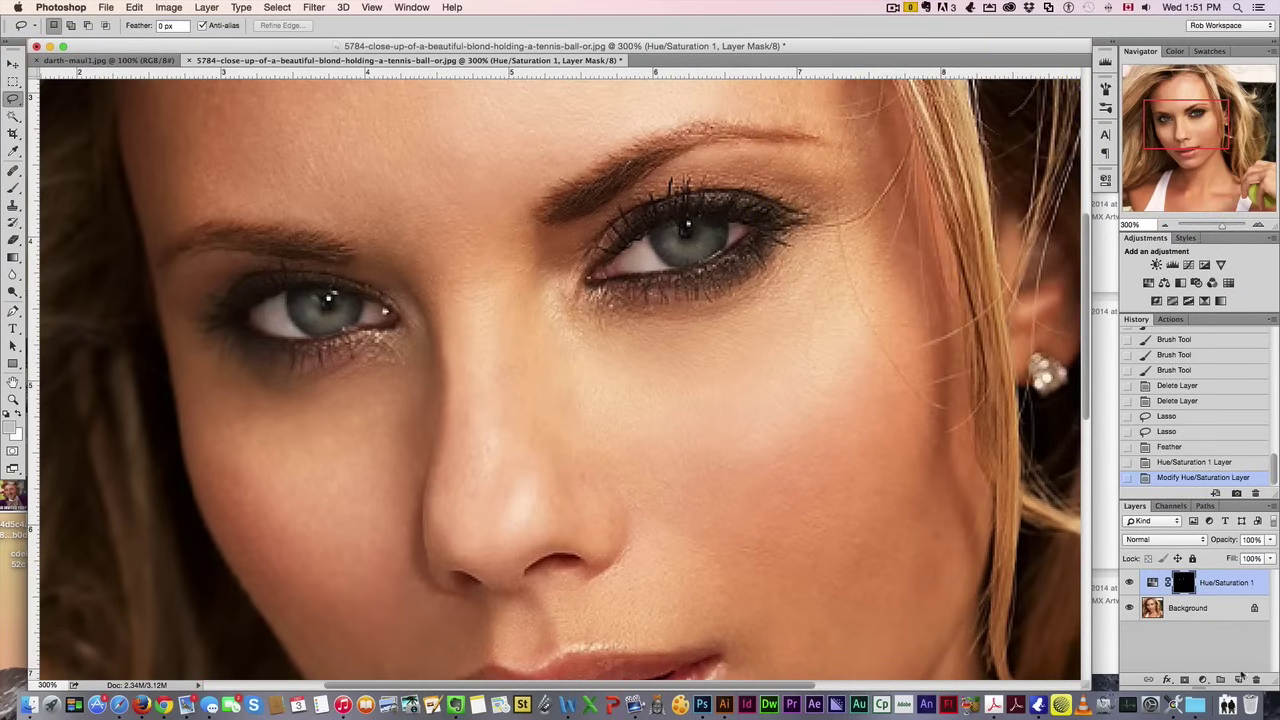
Add a new layer above the adjustment layer and set the foreground colour to yellow e6cf09.
{"action": "left_click", "coordinate": [1240, 679]}
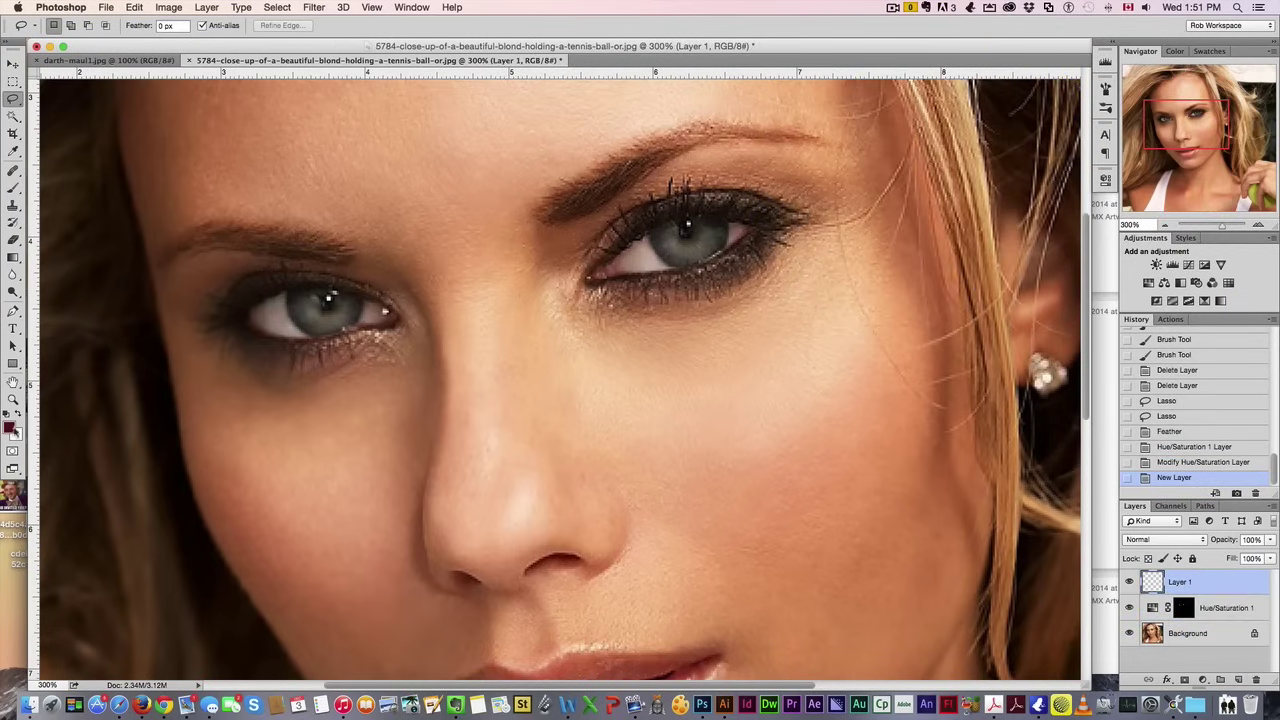
{"action": "left_click", "coordinate": [10, 427]}
{"action": "left_click_drag", "start_coordinate": [943, 374], "coordinate": [947, 388]}
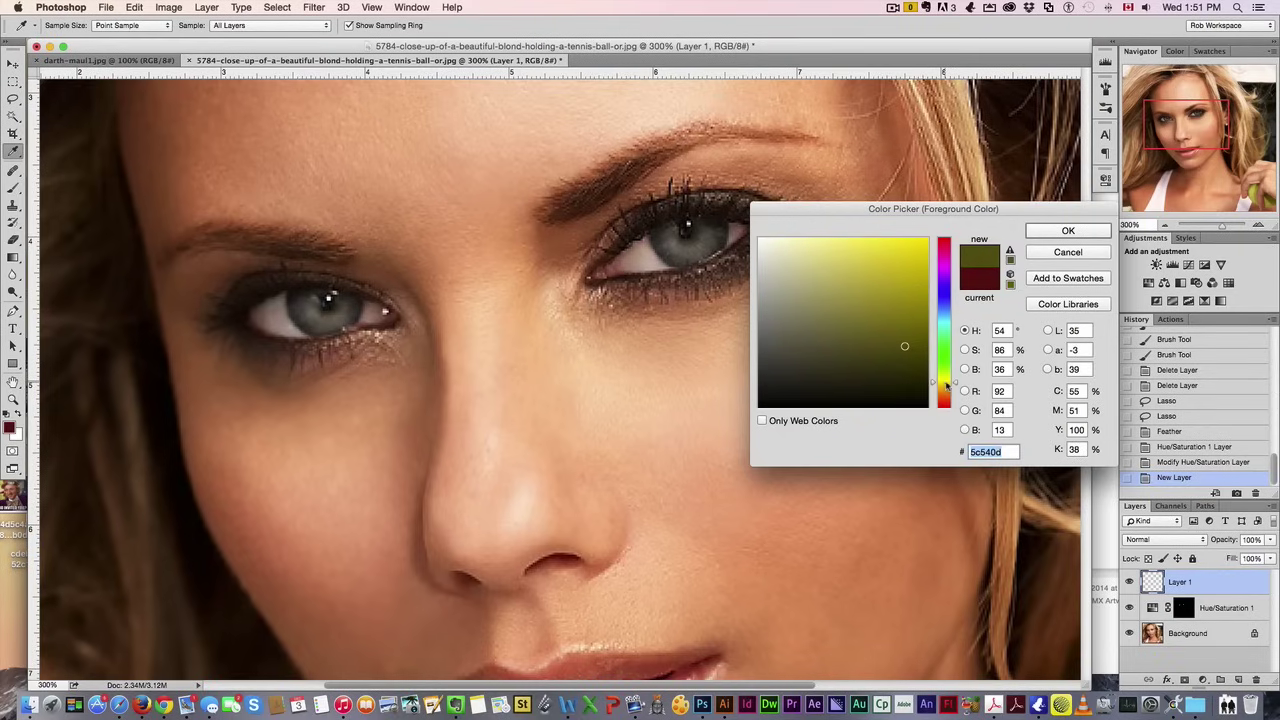
{"action": "left_click_drag", "start_coordinate": [906, 282], "coordinate": [923, 254]}
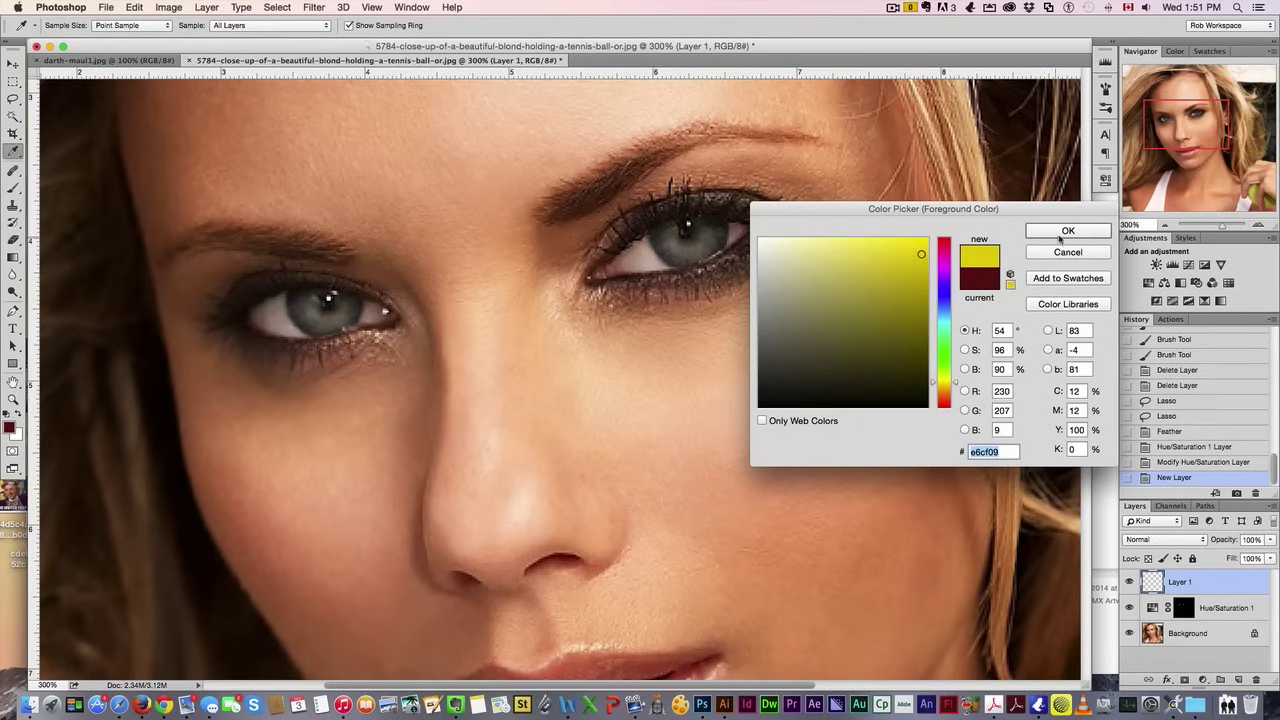
{"action": "left_click", "coordinate": [1058, 235]}
Set up the Brush tool with a size of 12 px, 25% hardness and 100% opacity.
{"action": "left_click", "coordinate": [13, 187]}
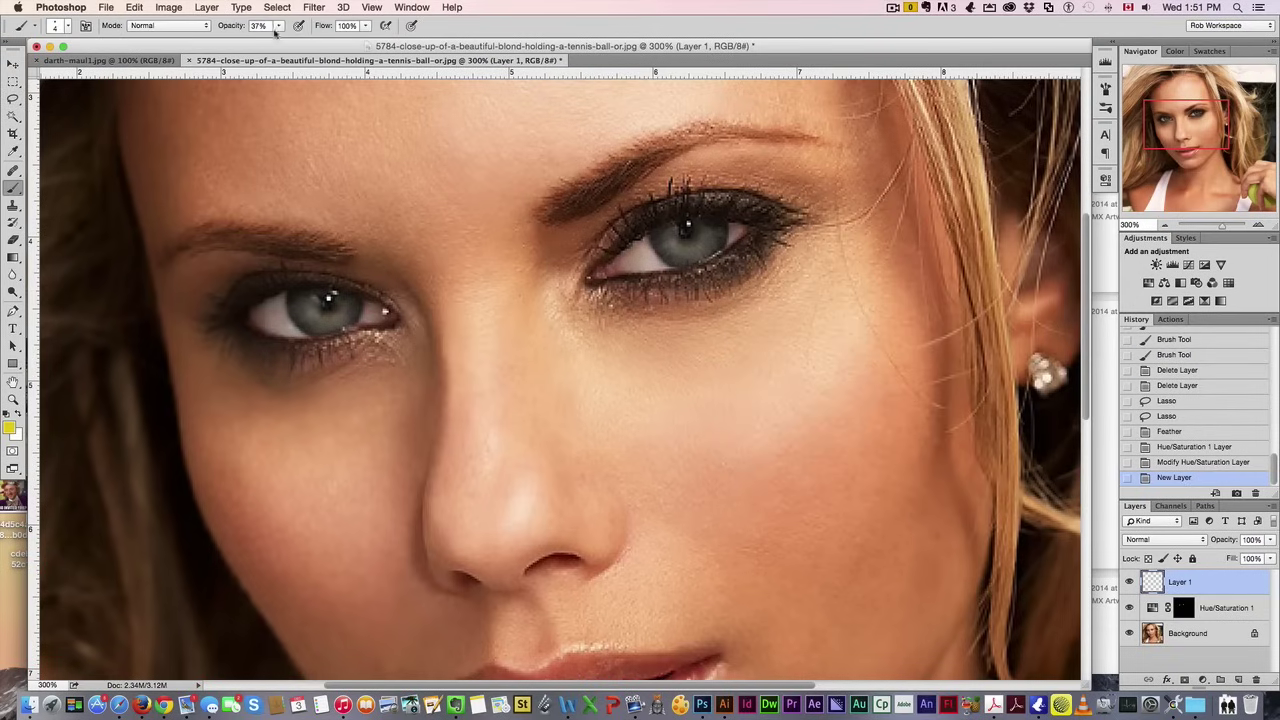
{"action": "left_click", "coordinate": [67, 25]}
{"action": "left_click_drag", "start_coordinate": [157, 153], "coordinate": [179, 153]}
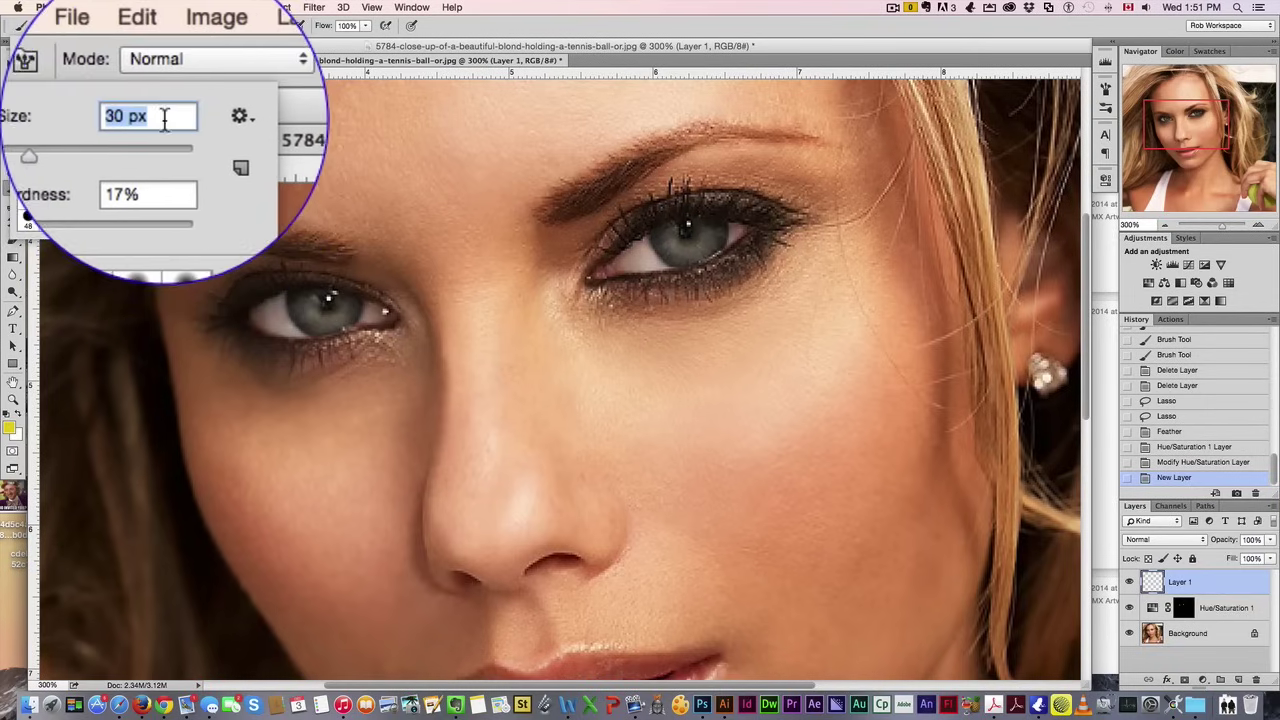
{"action": "type", "text": "12"}
{"action": "left_click_drag", "start_coordinate": [89, 100], "coordinate": [96, 100]}
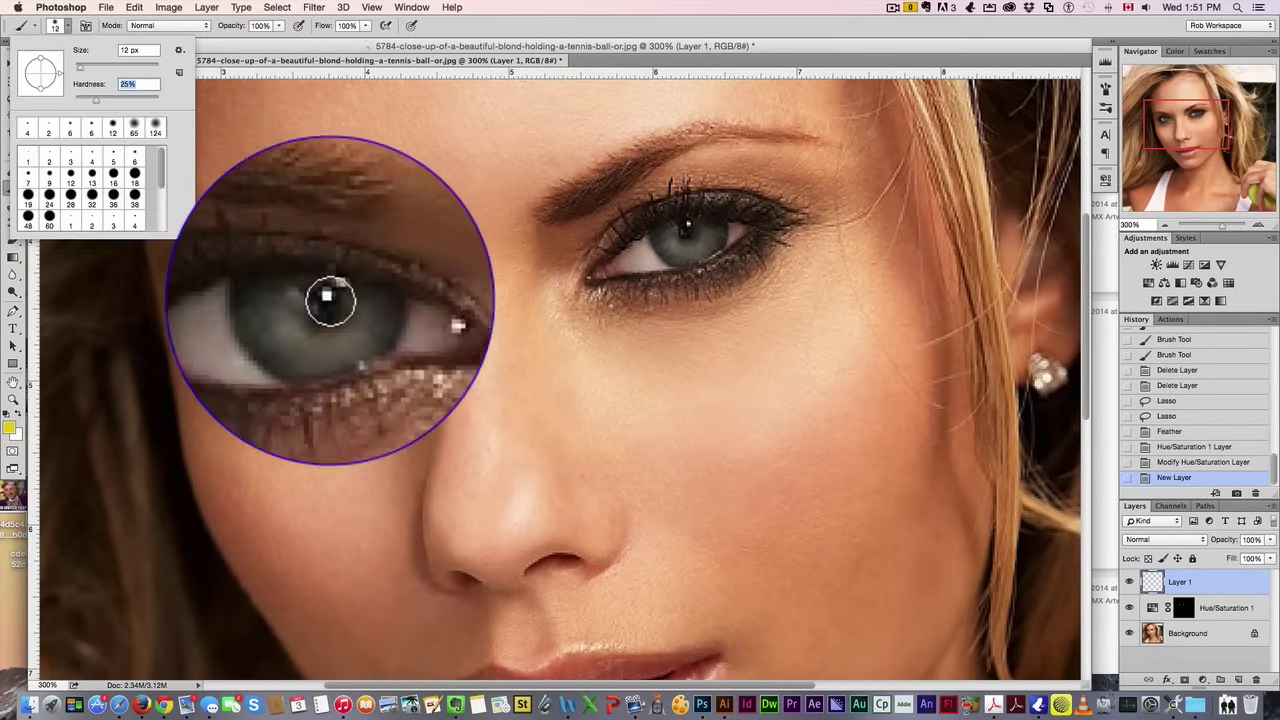
{"action": "key", "text": "Return"}
Paint yellow over the centres of both irises on the new layer.
{"action": "left_click", "coordinate": [326, 306]}
{"action": "mouse_move", "coordinate": [326, 306]}
{"action": "left_mouse_down"}
{"action": "mouse_move", "coordinate": [336, 310]}
{"action": "mouse_move", "coordinate": [314, 296]}
{"action": "mouse_move", "coordinate": [310, 312]}
{"action": "mouse_move", "coordinate": [338, 324]}
{"action": "mouse_move", "coordinate": [346, 294]}
{"action": "mouse_move", "coordinate": [326, 288]}
{"action": "mouse_move", "coordinate": [312, 320]}
{"action": "left_mouse_up"}
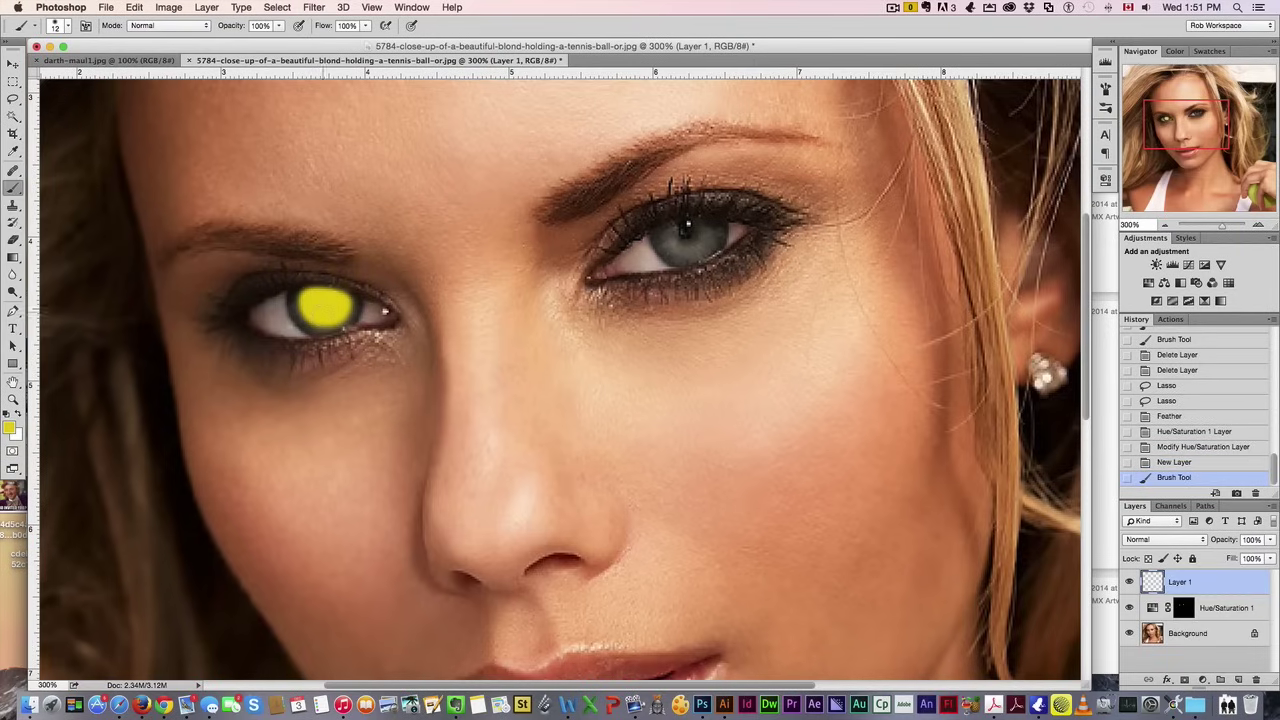
{"action": "mouse_move", "coordinate": [690, 230]}
{"action": "left_mouse_down"}
{"action": "mouse_move", "coordinate": [676, 236]}
{"action": "mouse_move", "coordinate": [700, 230]}
{"action": "mouse_move", "coordinate": [685, 250]}
{"action": "mouse_move", "coordinate": [665, 238]}
{"action": "mouse_move", "coordinate": [712, 242]}
{"action": "mouse_move", "coordinate": [698, 252]}
{"action": "mouse_move", "coordinate": [693, 236]}
{"action": "left_mouse_up"}
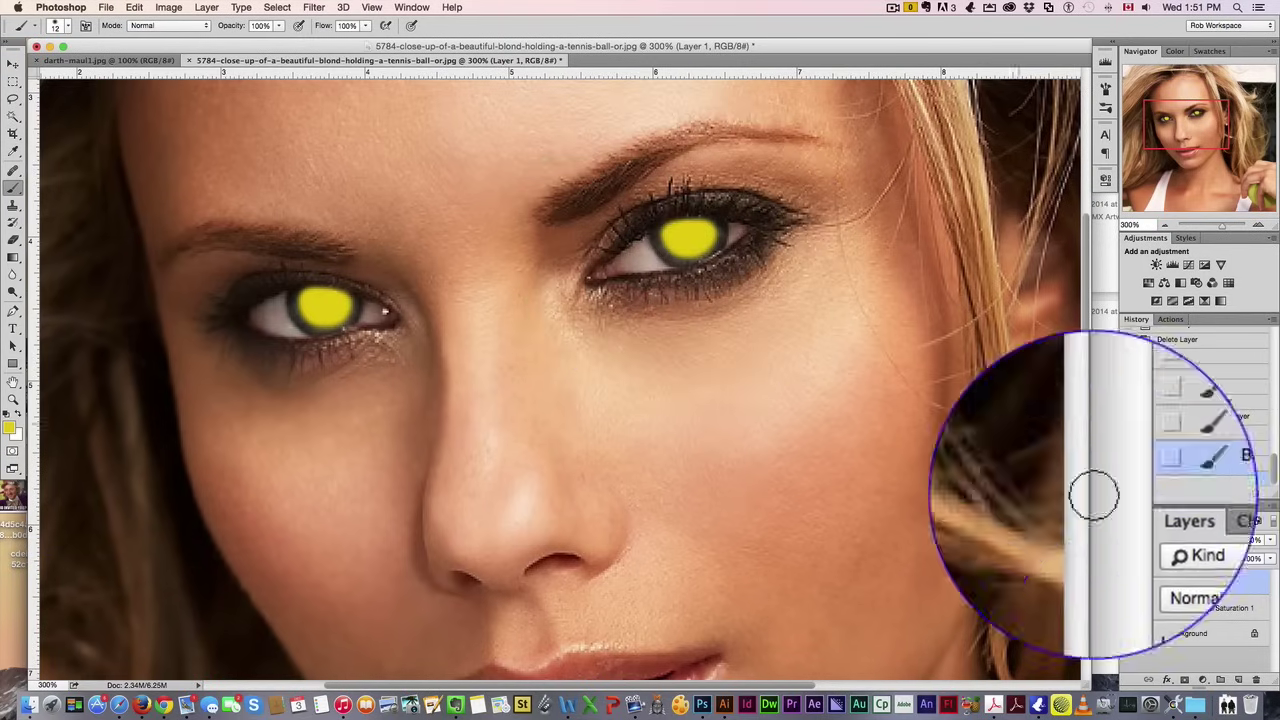
Set the yellow paint layer's blending mode to Overlay.
{"action": "left_click", "coordinate": [1140, 540]}
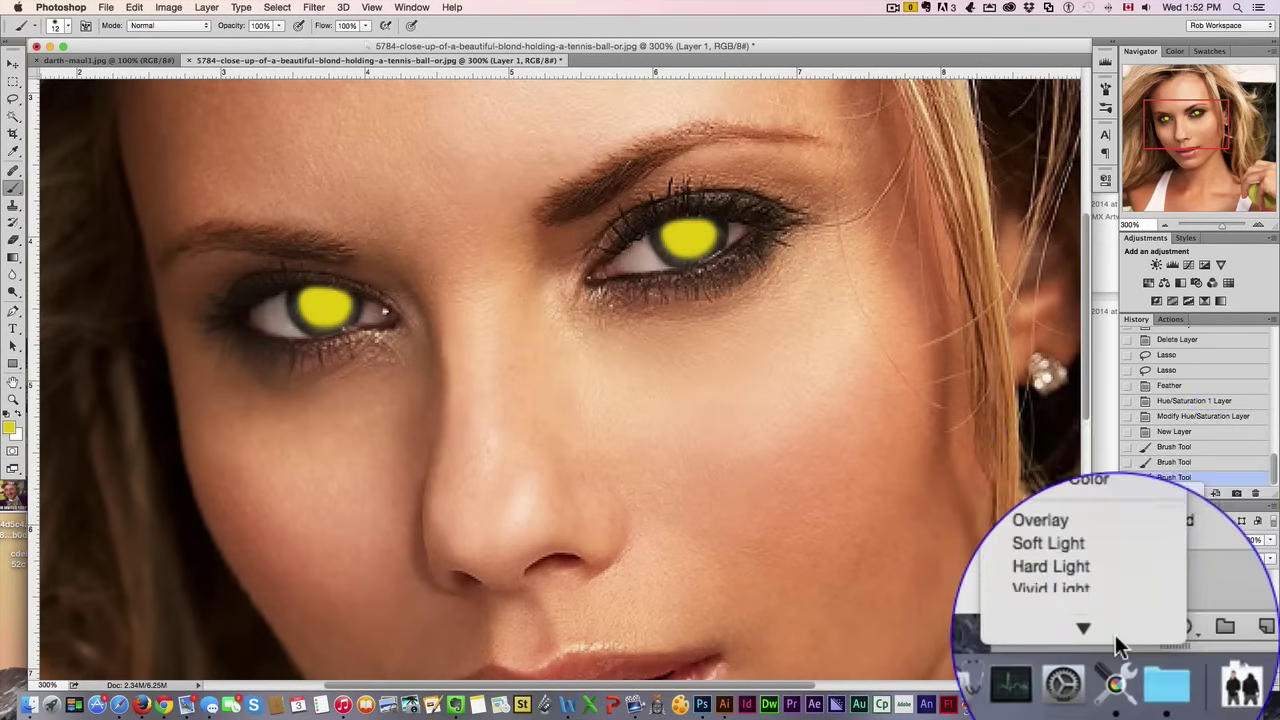
{"action": "left_click", "coordinate": [1116, 542]}
{"action": "left_click", "coordinate": [1114, 538]}
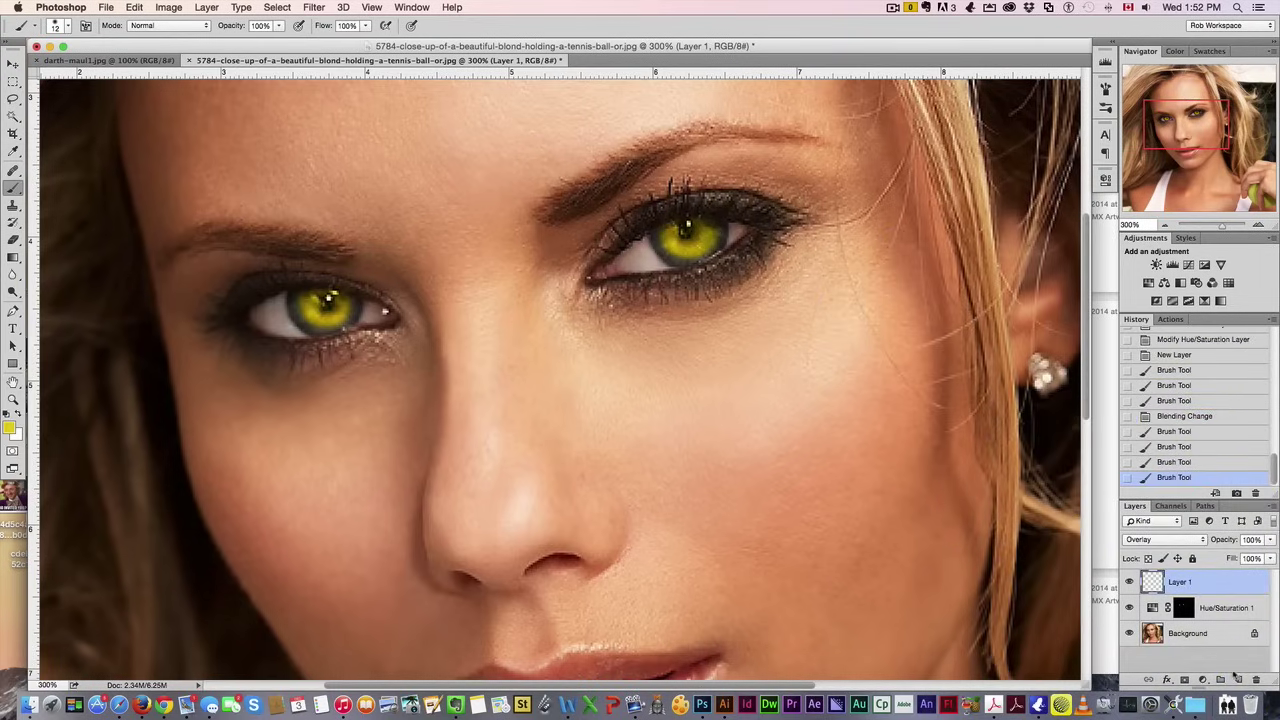
Add another new layer above the yellow one and set the foreground colour to dark red.
{"action": "left_click", "coordinate": [1236, 679]}
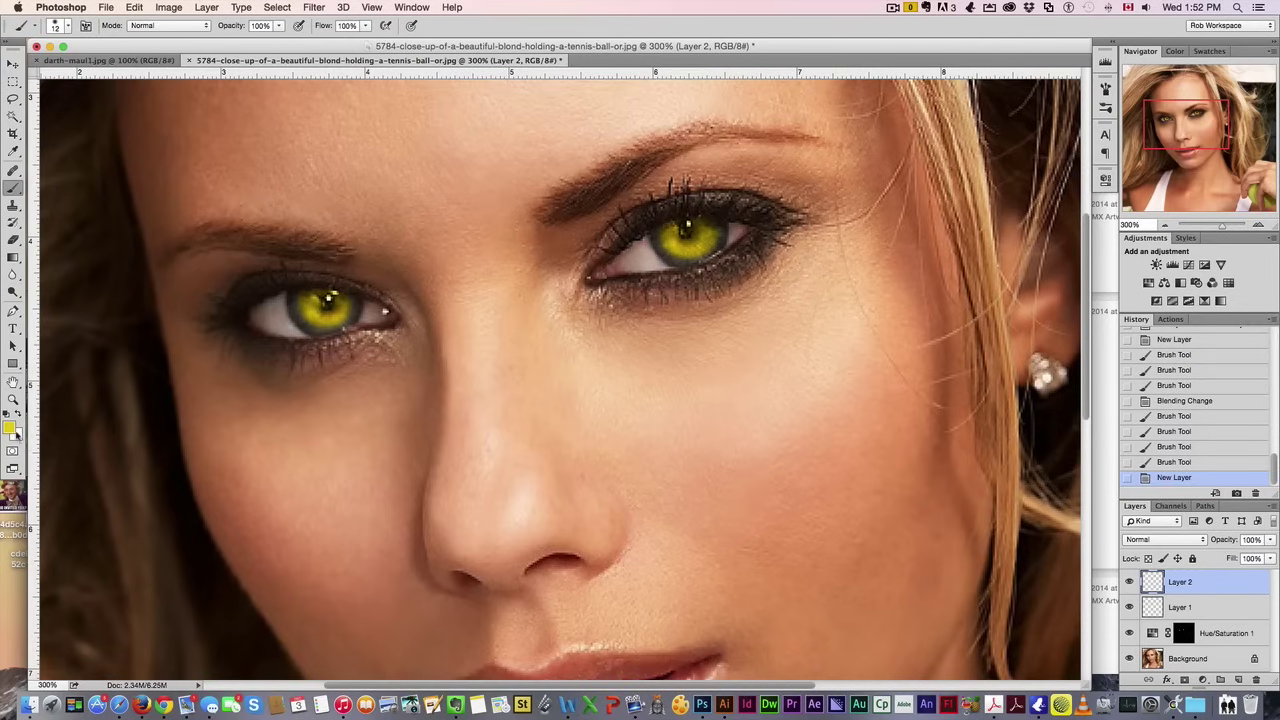
{"action": "left_click", "coordinate": [11, 429]}
{"action": "left_click_drag", "start_coordinate": [940, 254], "coordinate": [942, 238]}
{"action": "left_click_drag", "start_coordinate": [909, 318], "coordinate": [909, 336]}
{"action": "left_click", "coordinate": [1066, 232]}
Set the brush to a size of 6 px with 10% hardness.
{"action": "left_click", "coordinate": [66, 26]}
{"action": "left_click", "coordinate": [112, 49]}
{"action": "type", "text": "6"}
{"action": "left_click_drag", "start_coordinate": [98, 109], "coordinate": [82, 105]}
{"action": "key", "text": "Return"}
Paint a dark red ring around the outer edge of both irises.
{"action": "mouse_move", "coordinate": [295, 311]}
{"action": "left_mouse_down"}
{"action": "mouse_move", "coordinate": [327, 328]}
{"action": "mouse_move", "coordinate": [353, 297]}
{"action": "left_mouse_up"}
{"action": "left_click", "coordinate": [296, 298]}
{"action": "left_click", "coordinate": [296, 295]}
{"action": "left_click", "coordinate": [295, 293]}
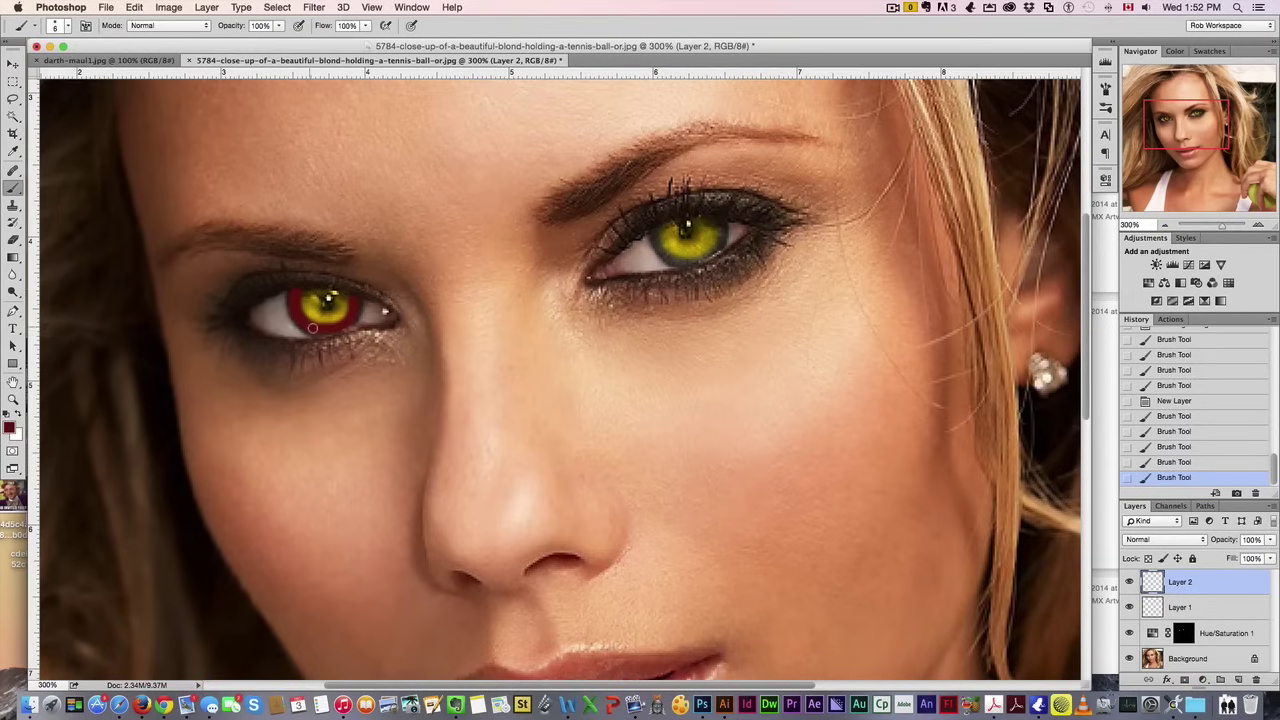
{"action": "left_click", "coordinate": [324, 328]}
{"action": "left_click", "coordinate": [350, 318]}
{"action": "mouse_move", "coordinate": [659, 235]}
{"action": "left_mouse_down"}
{"action": "mouse_move", "coordinate": [716, 248]}
{"action": "mouse_move", "coordinate": [721, 225]}
{"action": "mouse_move", "coordinate": [658, 229]}
{"action": "mouse_move", "coordinate": [725, 220]}
{"action": "mouse_move", "coordinate": [725, 238]}
{"action": "mouse_move", "coordinate": [672, 261]}
{"action": "left_mouse_up"}
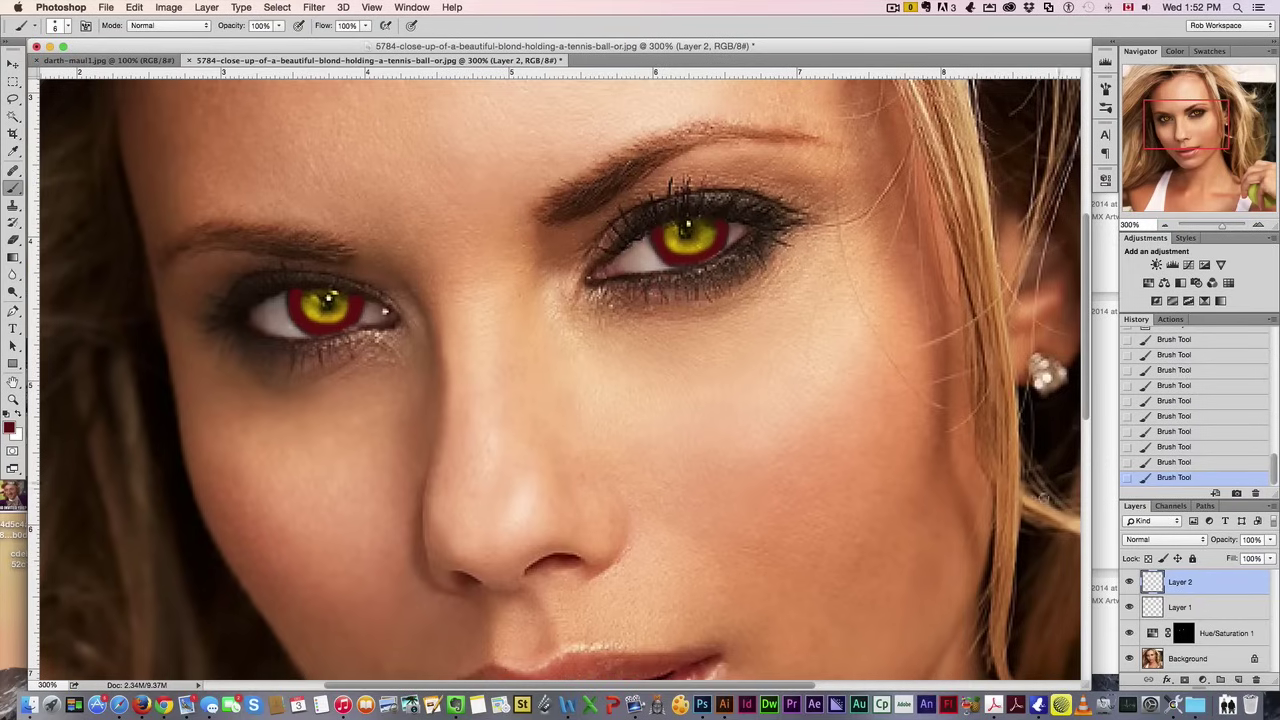
Set the dark red ring layer's blending mode to Overlay.
{"action": "left_click", "coordinate": [1175, 540]}
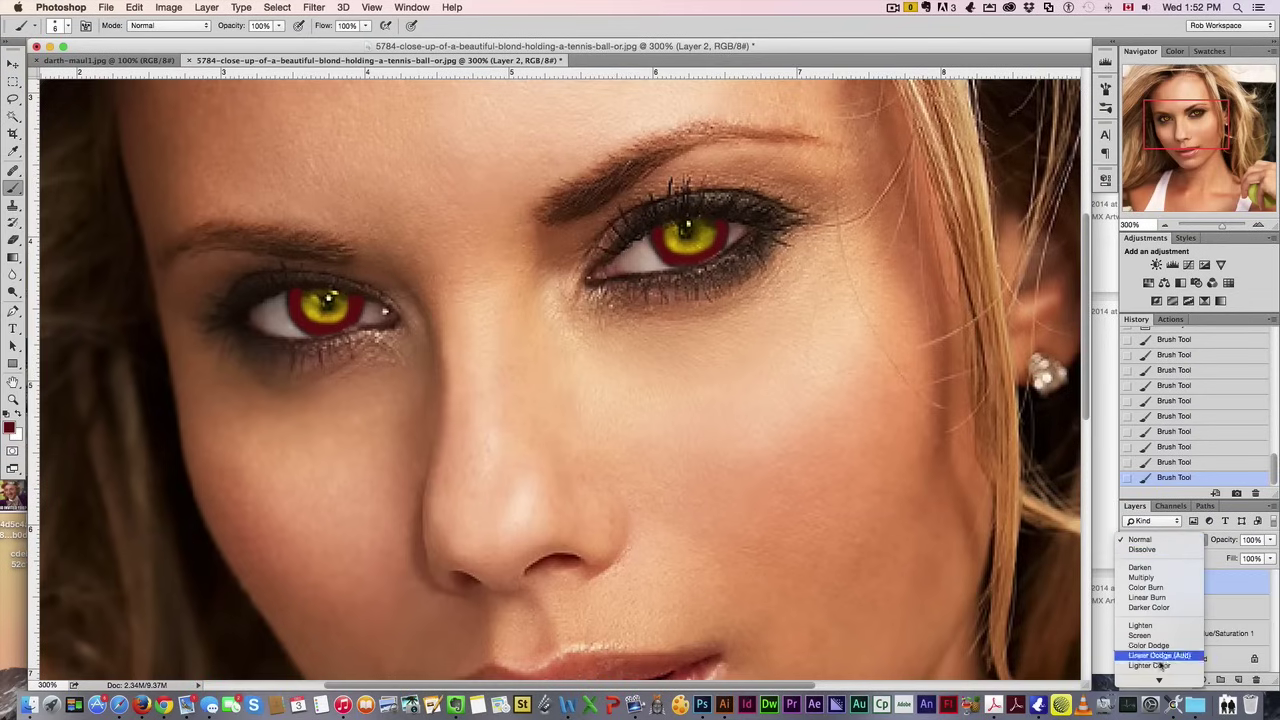
{"action": "mouse_move", "coordinate": [1159, 678]}
{"action": "left_click", "coordinate": [1155, 604]}
{"action": "left_click", "coordinate": [1143, 602]}
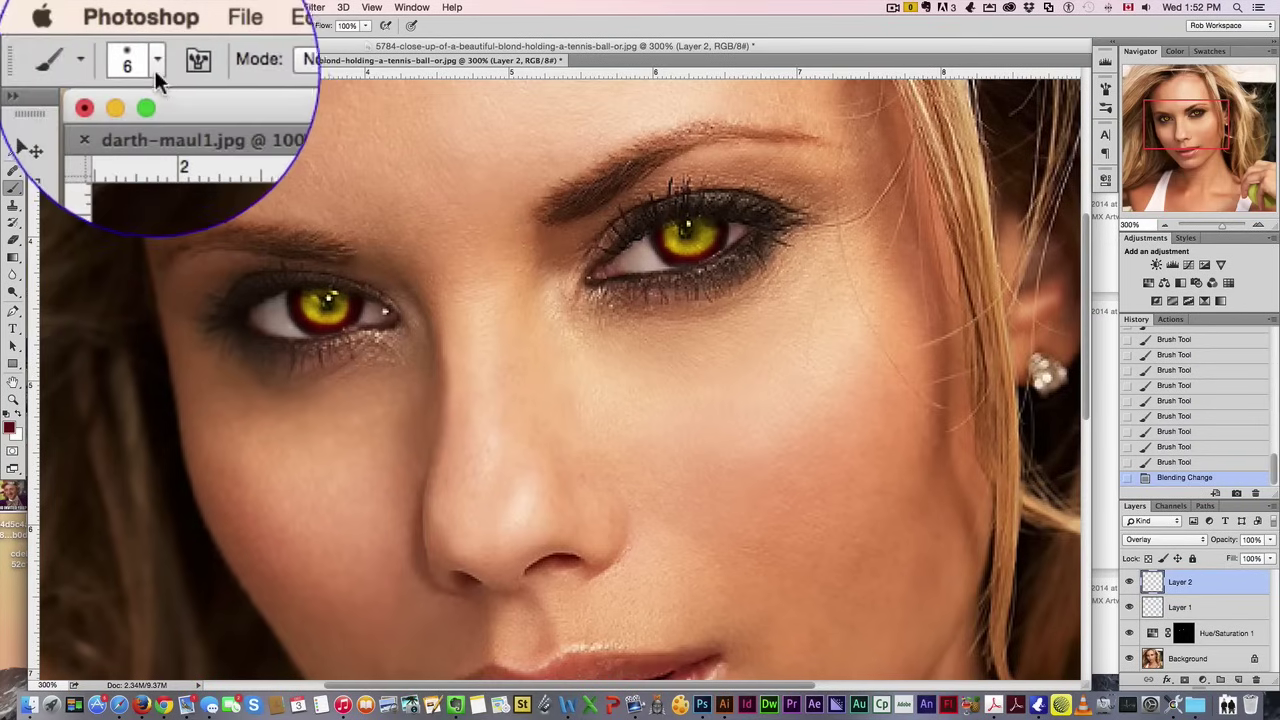
Set the brush to a size of 3 px, 0% hardness and 34% opacity.
{"action": "left_click", "coordinate": [67, 25]}
{"action": "left_click", "coordinate": [138, 50]}
{"action": "type", "text": "4"}
{"action": "double_click", "coordinate": [138, 50]}
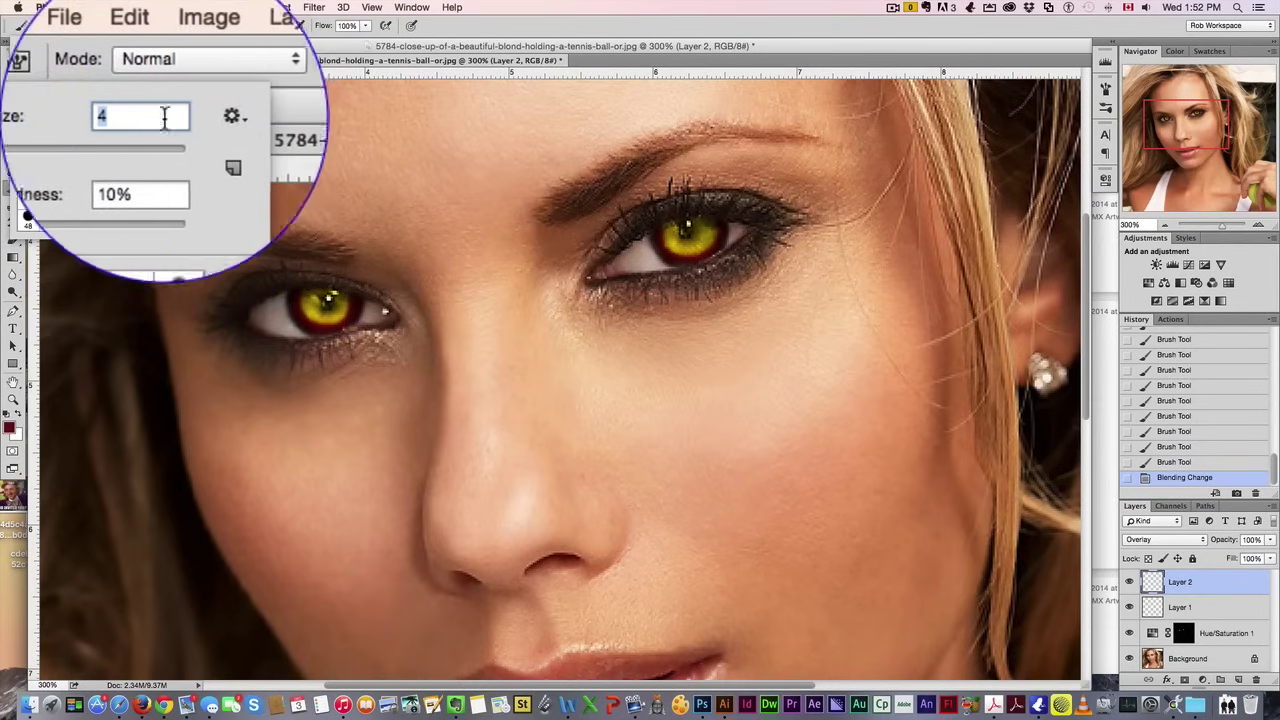
{"action": "type", "text": "3"}
{"action": "left_click", "coordinate": [279, 58]}
{"action": "mouse_move", "coordinate": [279, 86]}
{"action": "left_mouse_down"}
{"action": "mouse_move", "coordinate": [234, 93]}
{"action": "mouse_move", "coordinate": [233, 80]}
{"action": "left_mouse_up"}
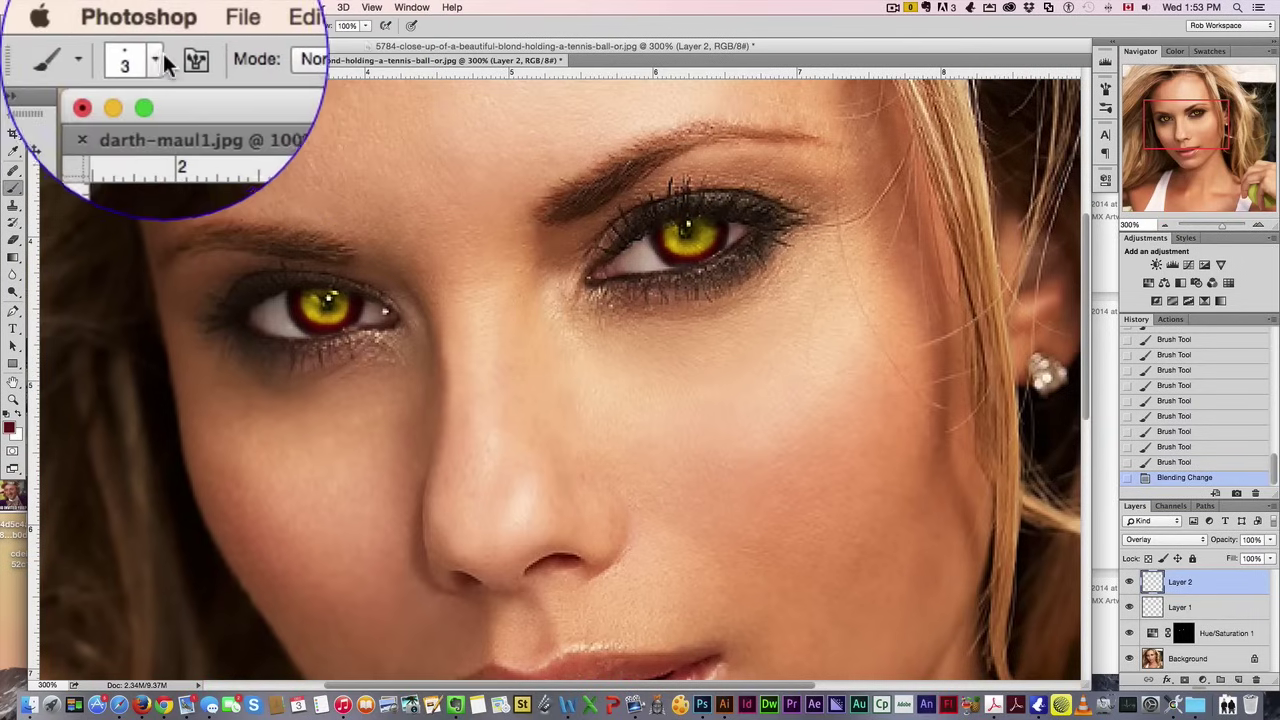
{"action": "left_click", "coordinate": [166, 57]}
{"action": "left_click_drag", "start_coordinate": [163, 163], "coordinate": [112, 163]}
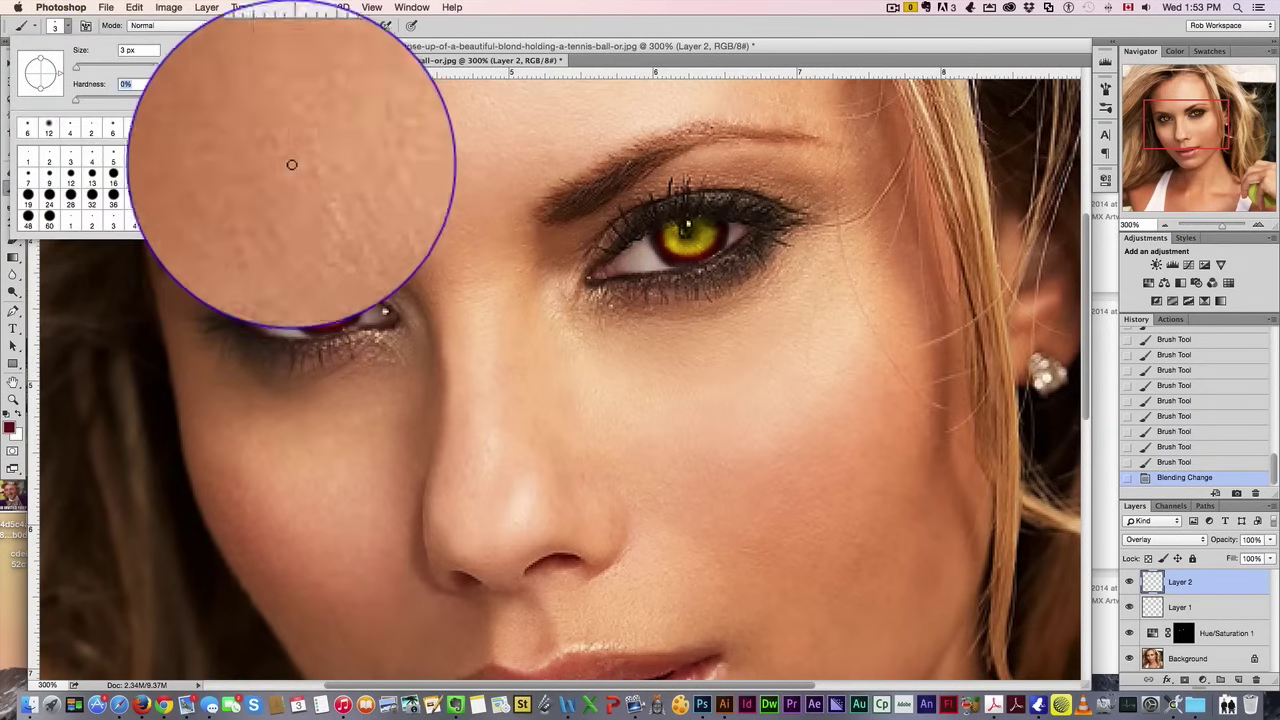
{"action": "left_click", "coordinate": [574, 38]}
Soften the red ring with faint dabs along the iris edge of the left-hand eye, and return the view to 100%.
{"action": "left_click", "coordinate": [287, 294]}
{"action": "left_click", "coordinate": [313, 331]}
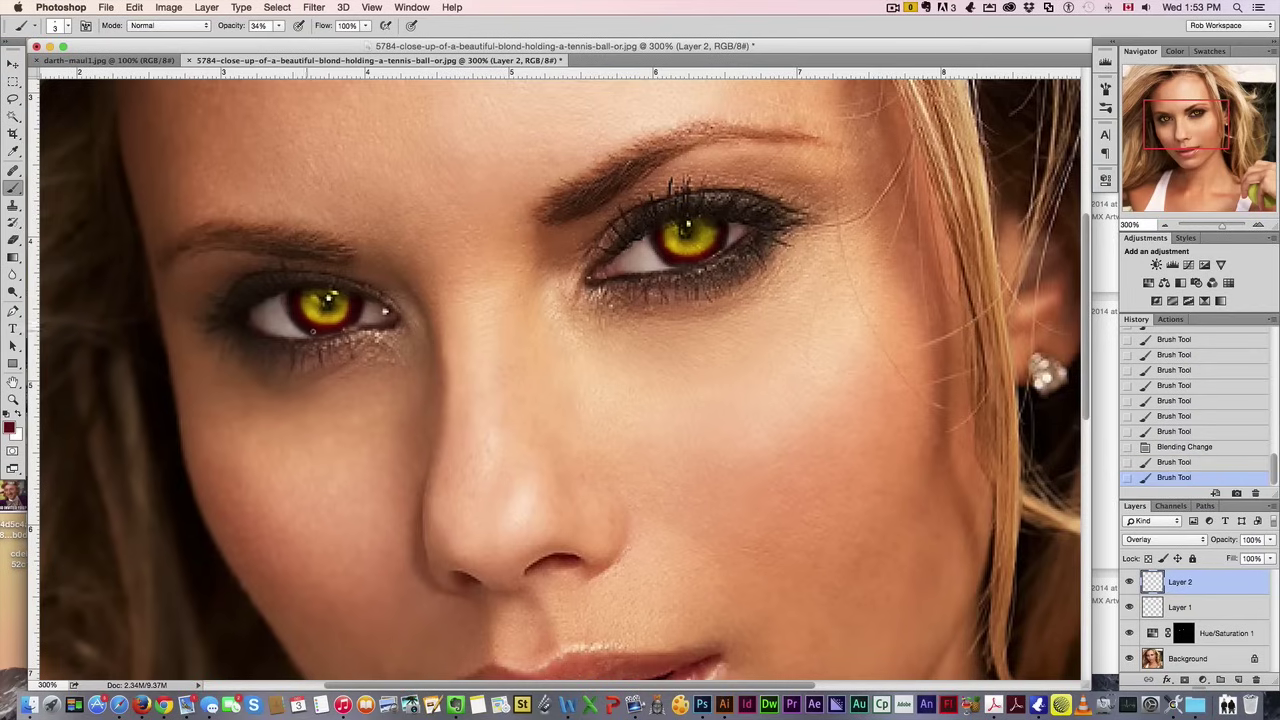
{"action": "left_click", "coordinate": [298, 326]}
{"action": "left_click", "coordinate": [298, 326]}
{"action": "left_click", "coordinate": [291, 318]}
{"action": "left_click", "coordinate": [288, 316]}
{"action": "left_click", "coordinate": [359, 324]}
{"action": "left_click", "coordinate": [362, 314]}
{"action": "left_click", "coordinate": [365, 306]}
{"action": "left_click", "coordinate": [367, 300]}
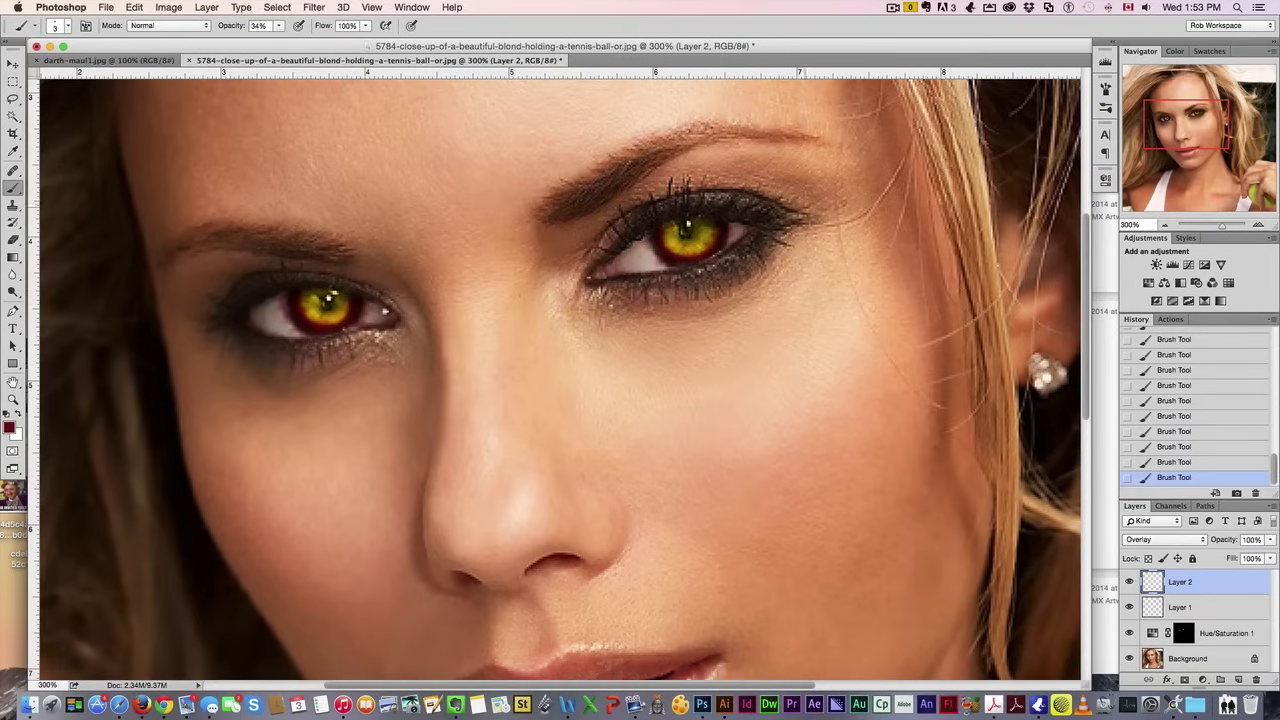
{"action": "key", "text": "super+1"}
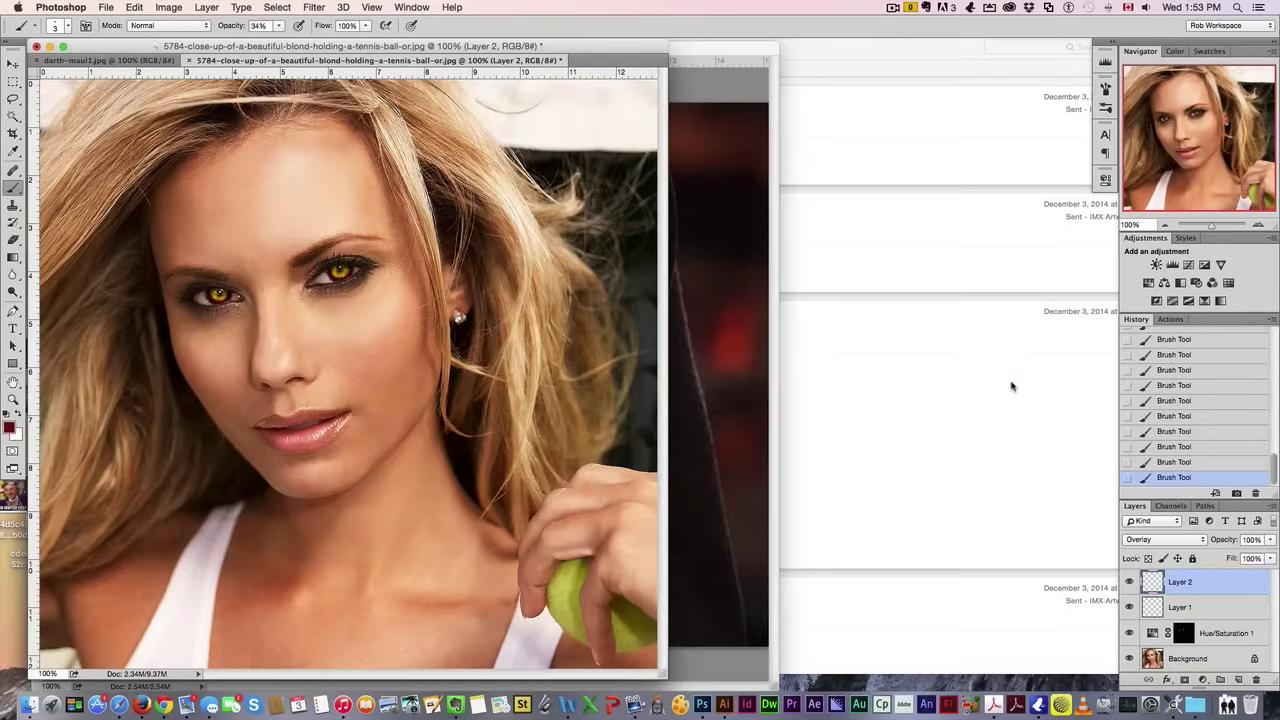